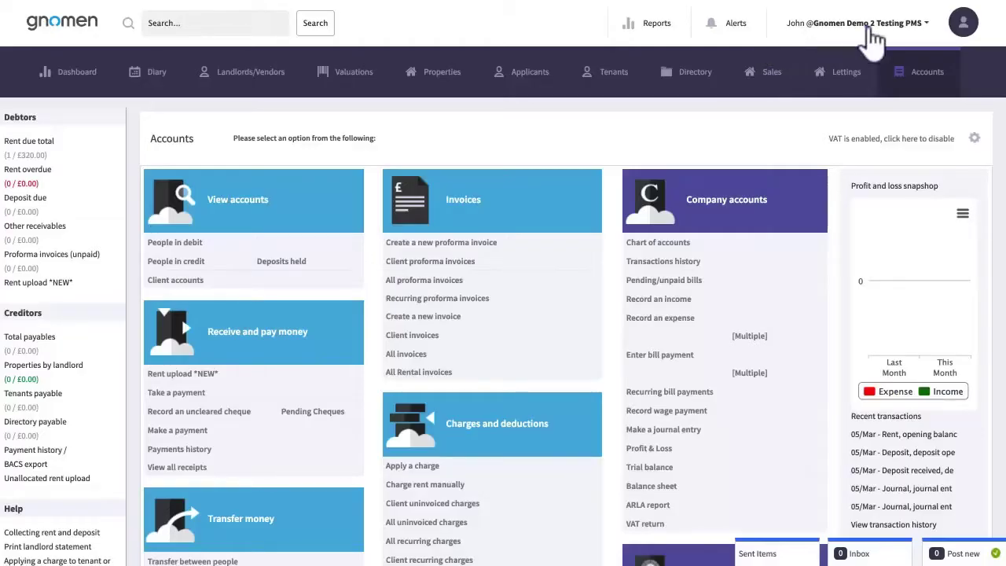
Open the general configuration of the accounts module in the control panel and set Charge VAT to Yes.
left_click(868, 25)
left_click(840, 57)
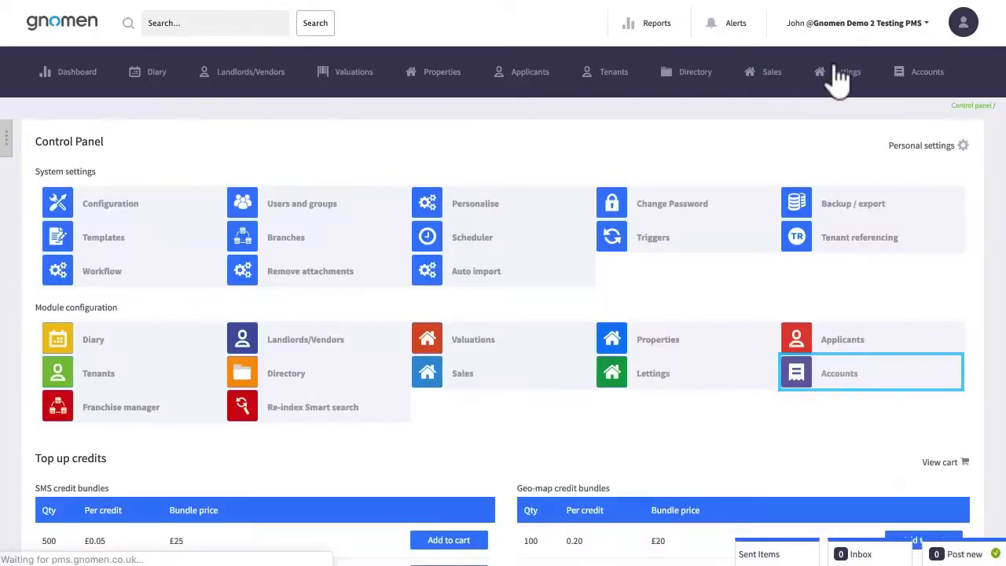
left_click(835, 374)
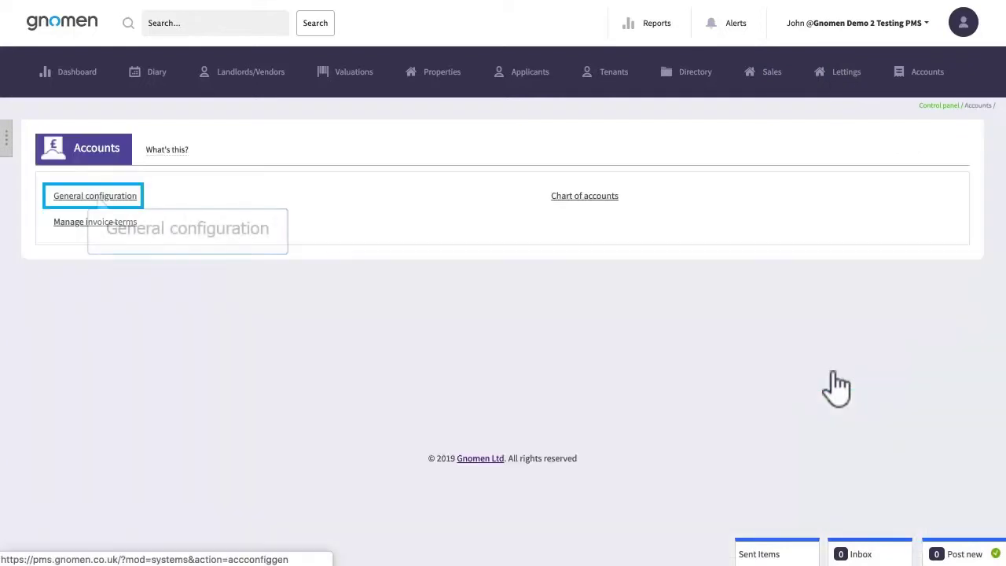
left_click(100, 198)
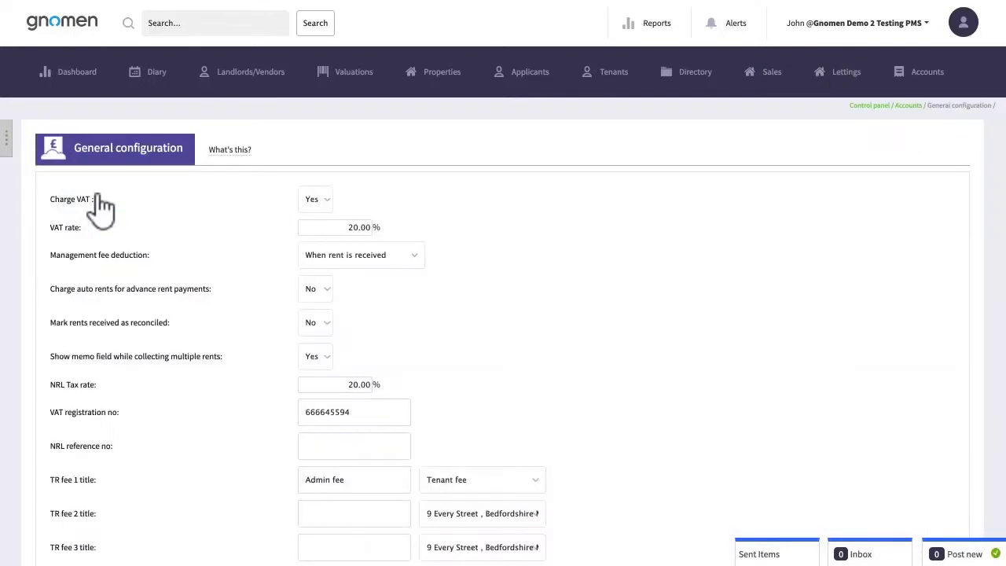
left_click(313, 201)
left_click(318, 198)
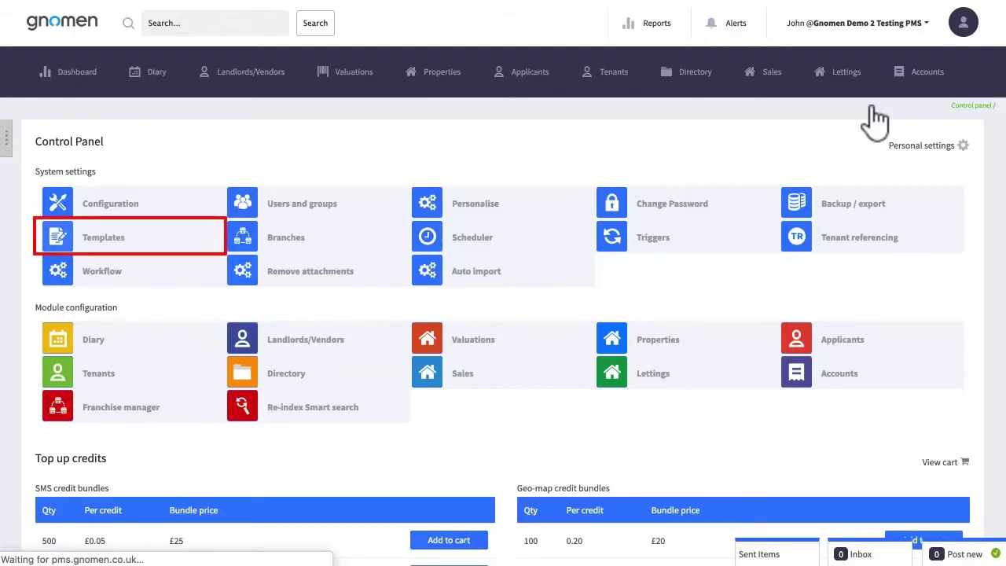
Search the templates for "invoice", open the Invoice (email) template and review its code.
left_click(114, 239)
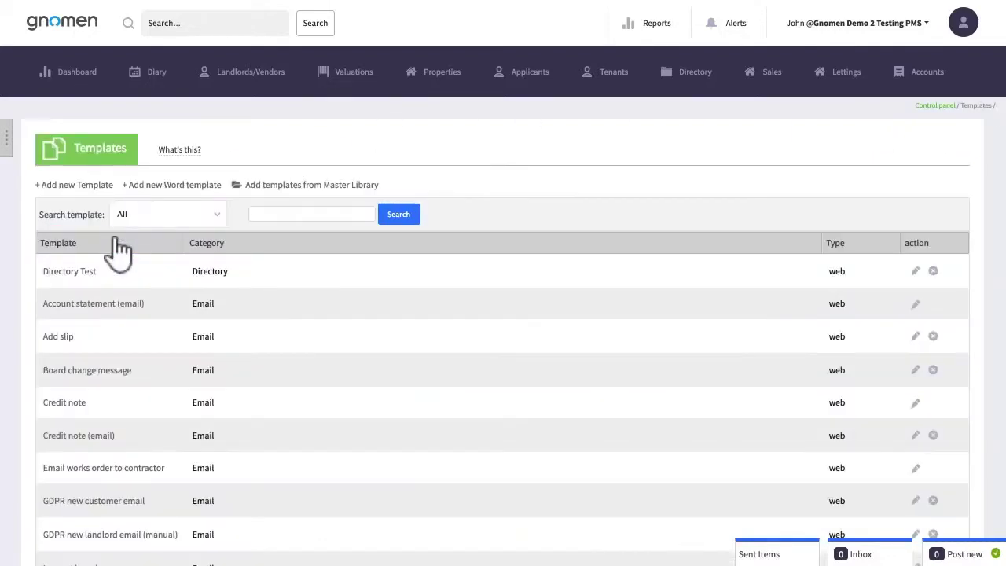
left_click(304, 212)
type("invoice")
key("Return")
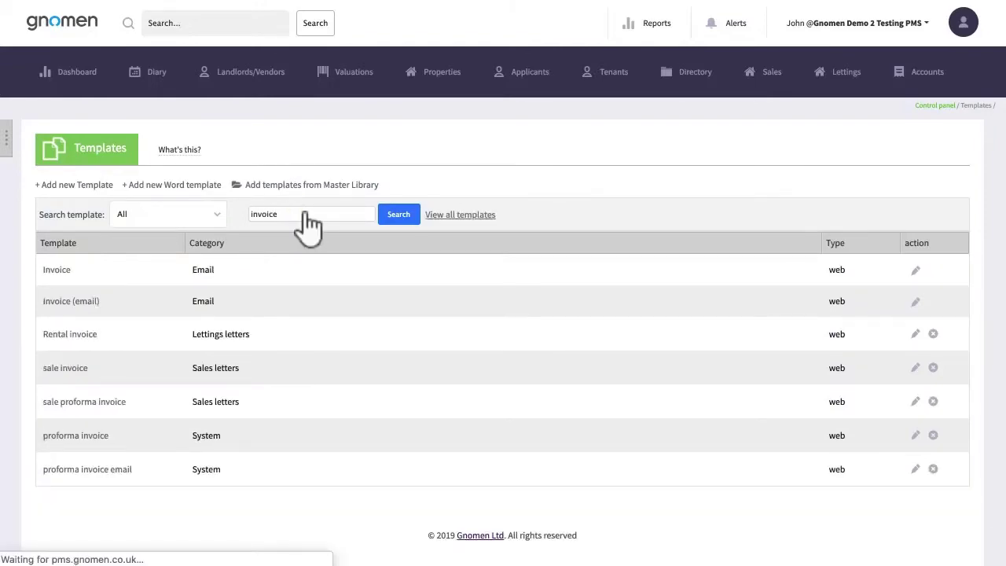
left_click(67, 302)
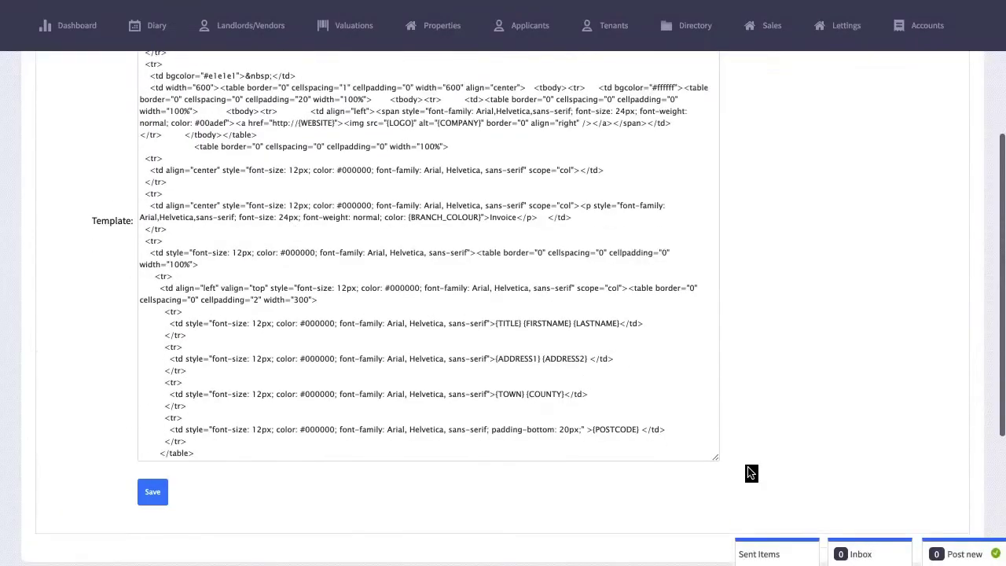
scroll(563, 376, "down", 8)
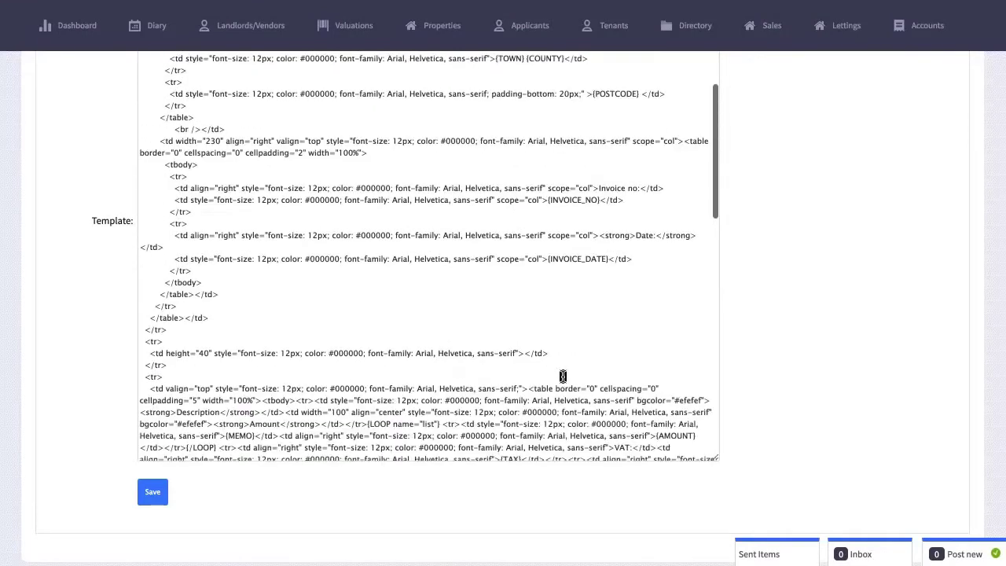
scroll(563, 377, "down", 8)
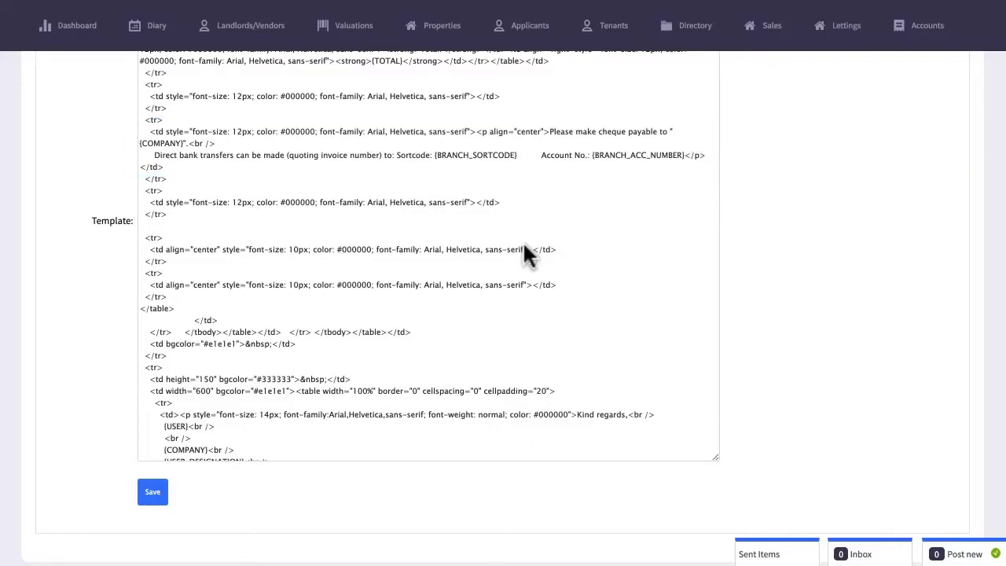
scroll(72, 112, "up", 5)
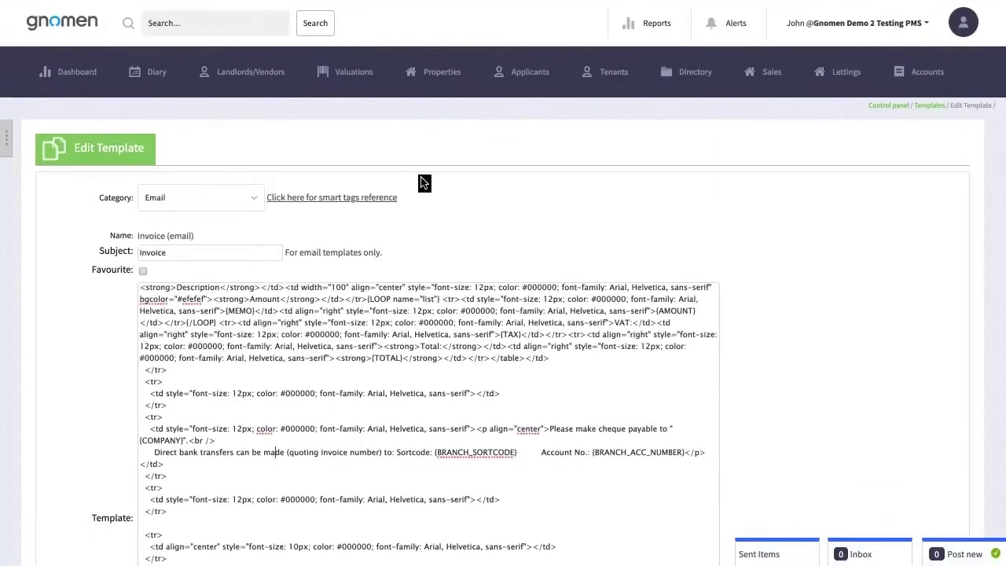
Search the templates for "statement" and open the Landlord statement (email) template.
left_click(930, 106)
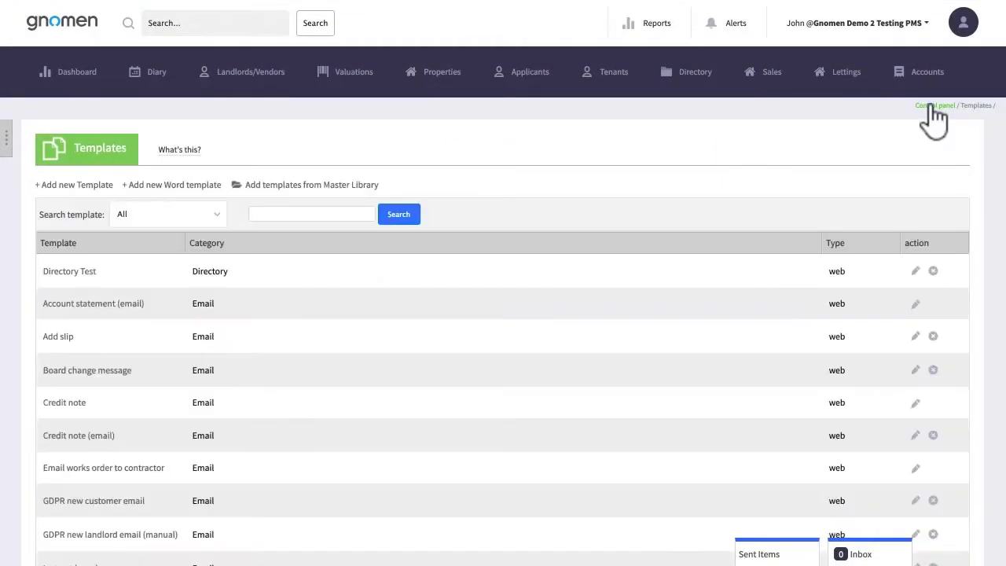
left_click(318, 214)
type("statement")
key("Return")
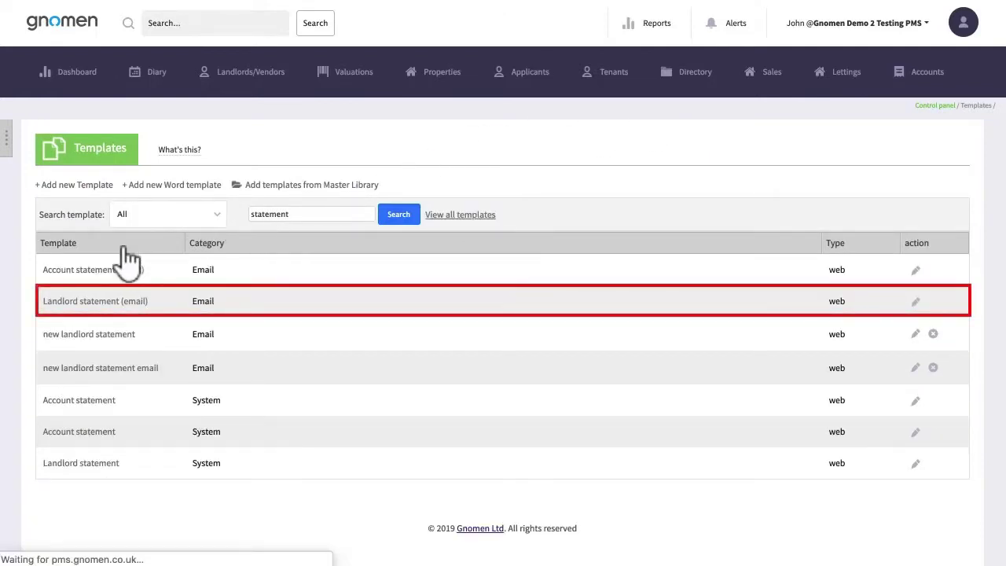
left_click(89, 310)
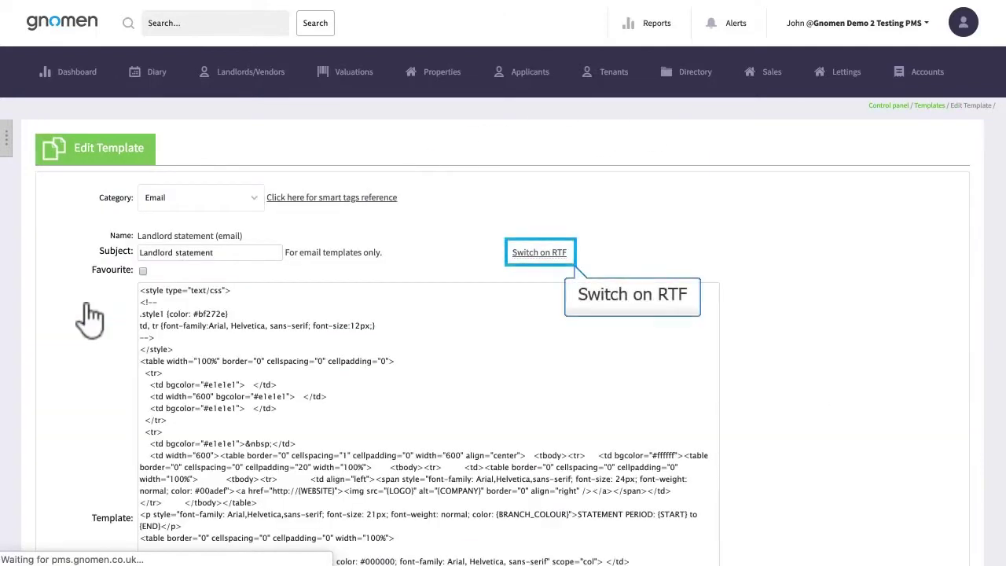
Switch on RTF for the landlord statement template and check the VAT number tag in its footer.
left_click(537, 252)
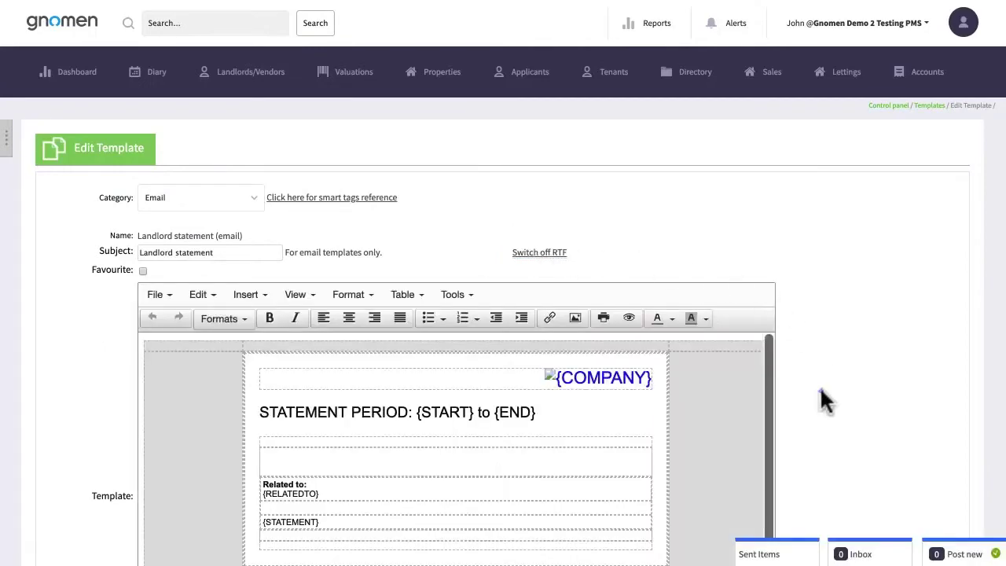
scroll(821, 390, "down", 4)
scroll(602, 260, "down", 2)
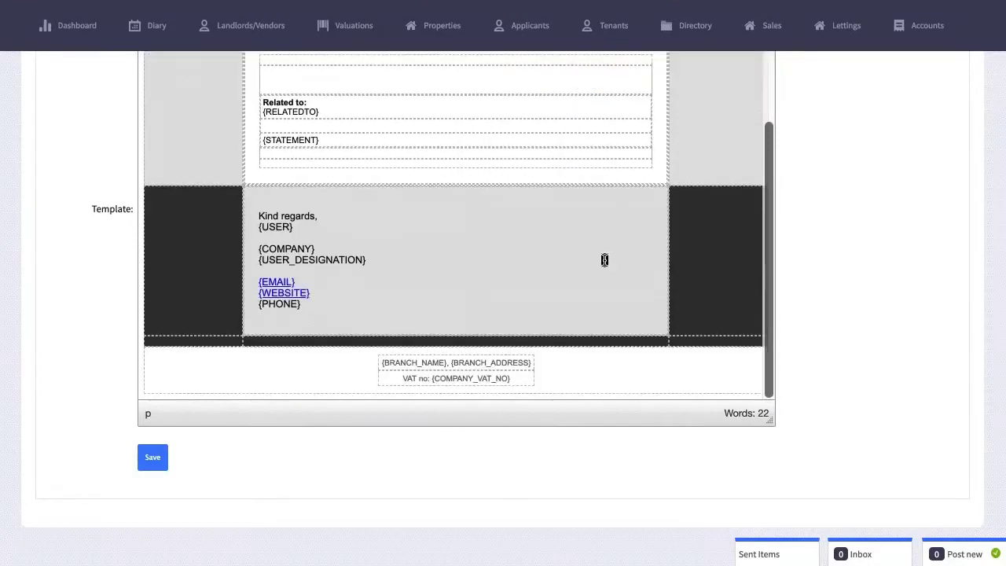
left_click(509, 383)
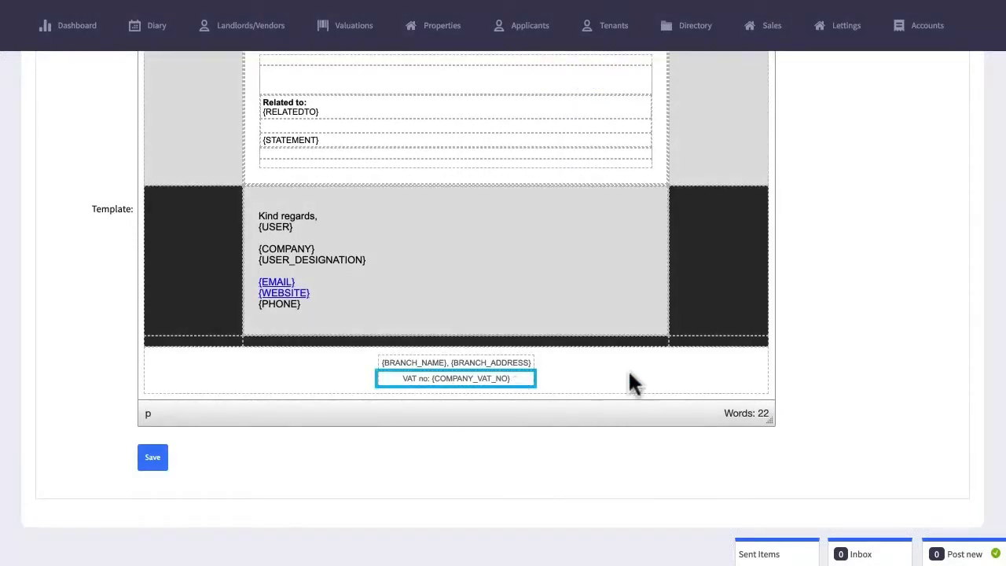
scroll(839, 251, "up", 4)
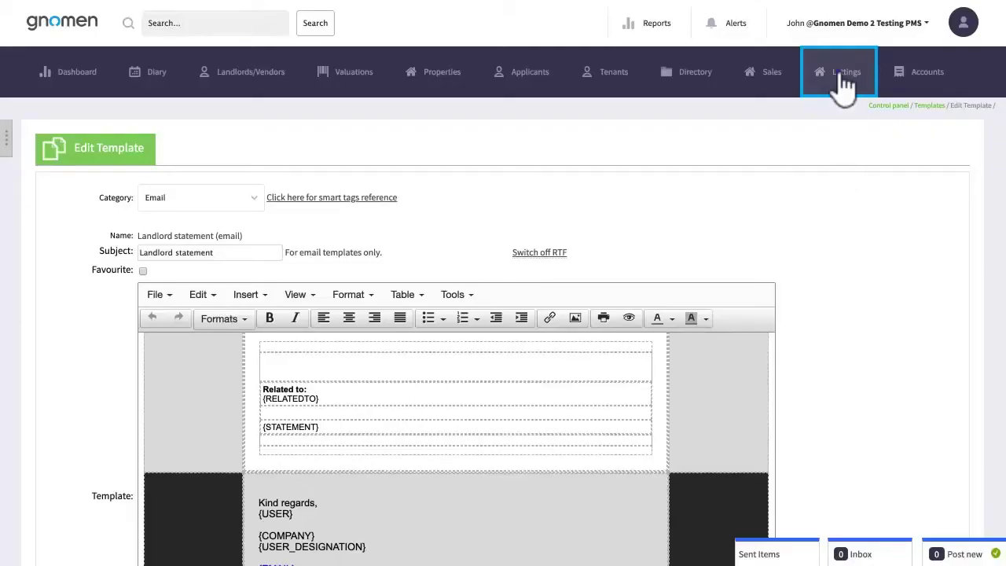
Open the first tenancy in the lettings list and start applying a charge to its landlord.
left_click(845, 82)
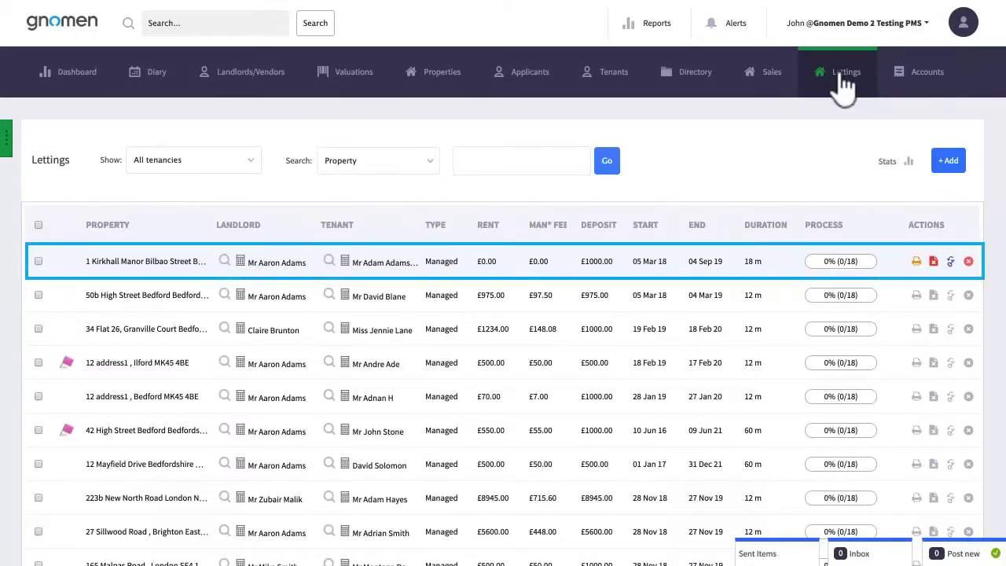
left_click(148, 263)
scroll(566, 421, "down", 3)
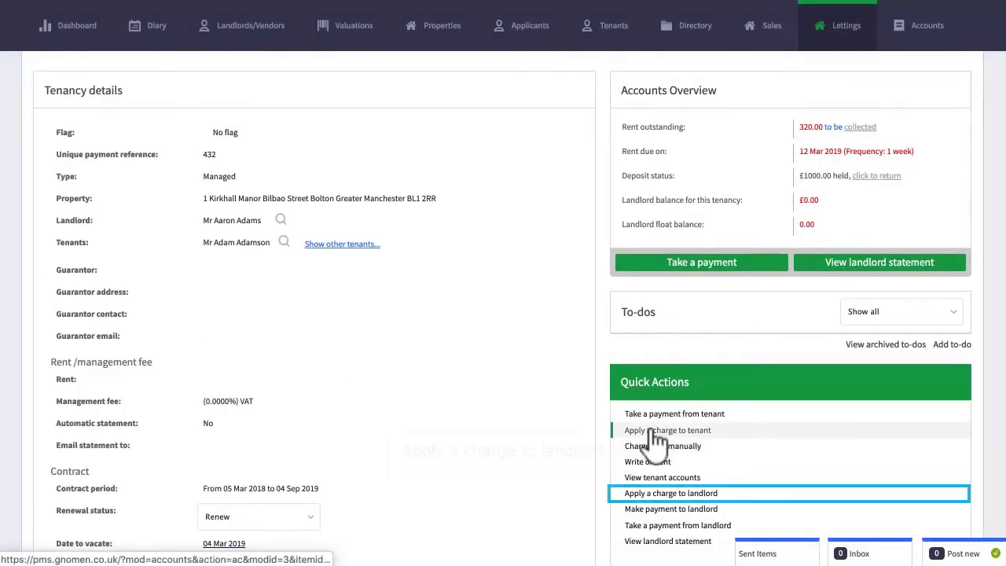
left_click(657, 495)
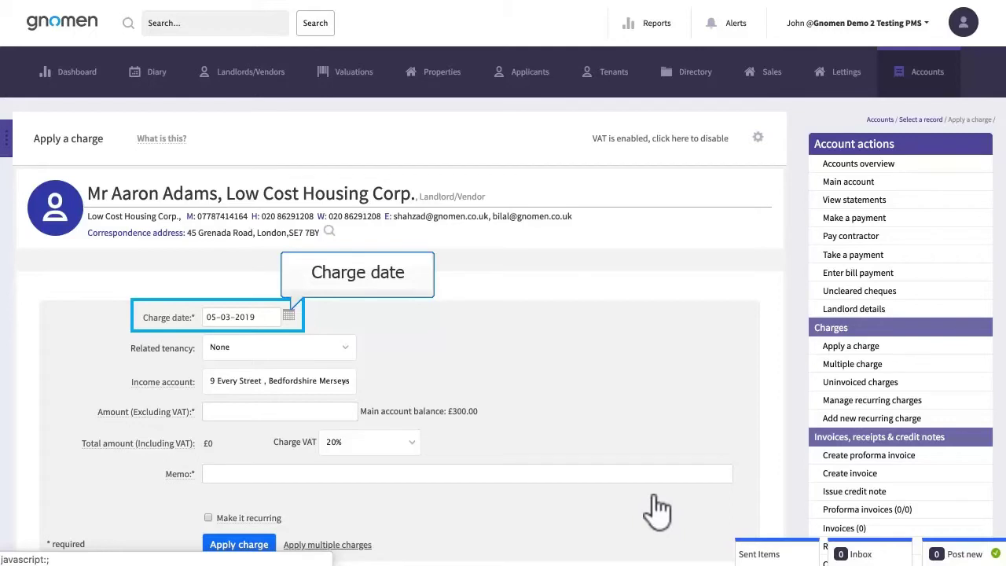
Set the charge date to 05-02-2019 and the related tenancy to the landlord's High Street property in Bedford.
left_click(289, 316)
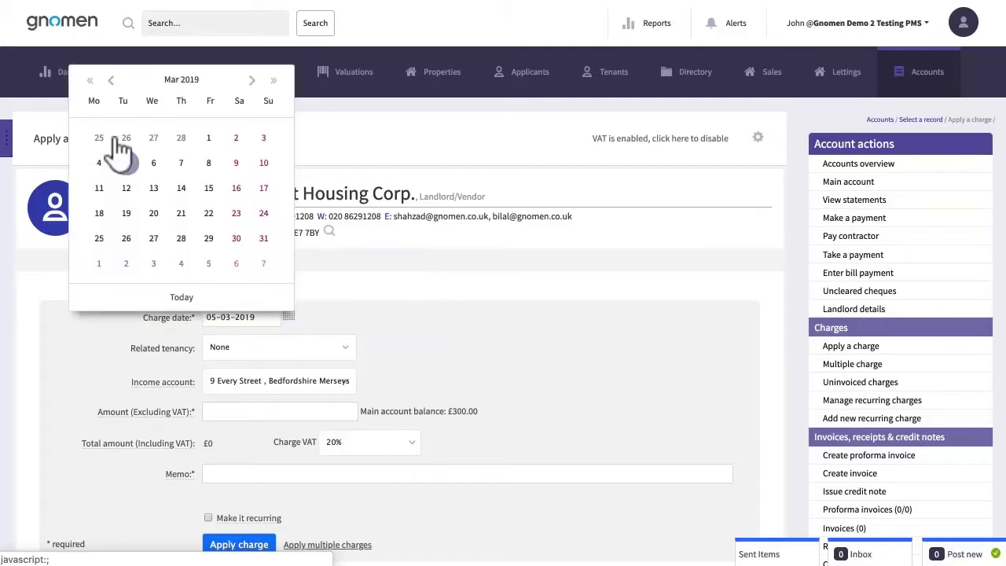
left_click(111, 80)
left_click(126, 261)
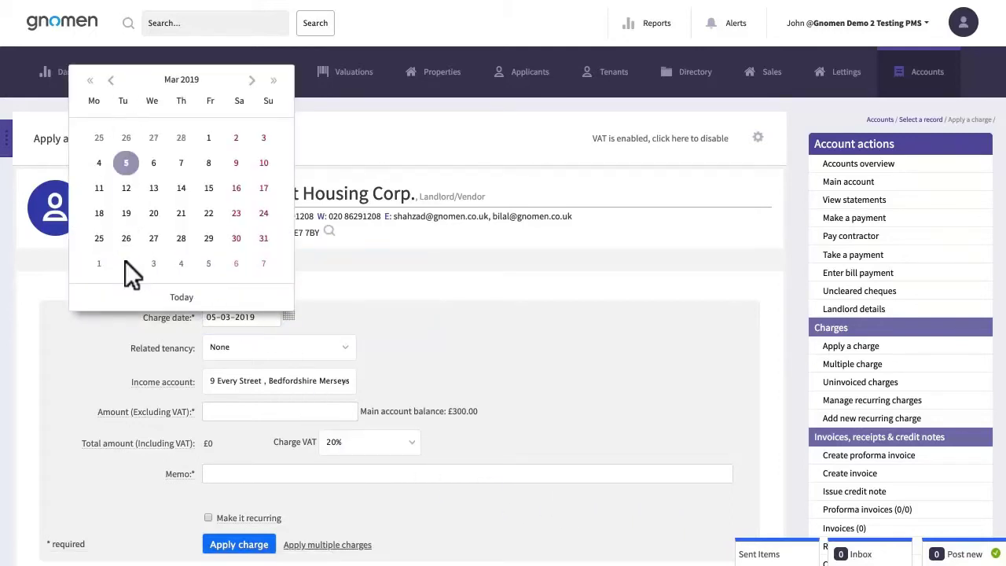
left_click(409, 299)
left_click(261, 350)
left_click(257, 359)
Apply the charge to the Landlord fee income account with amount 100 excluding VAT, 20% VAT and memo "Landlord fee".
left_click(253, 385)
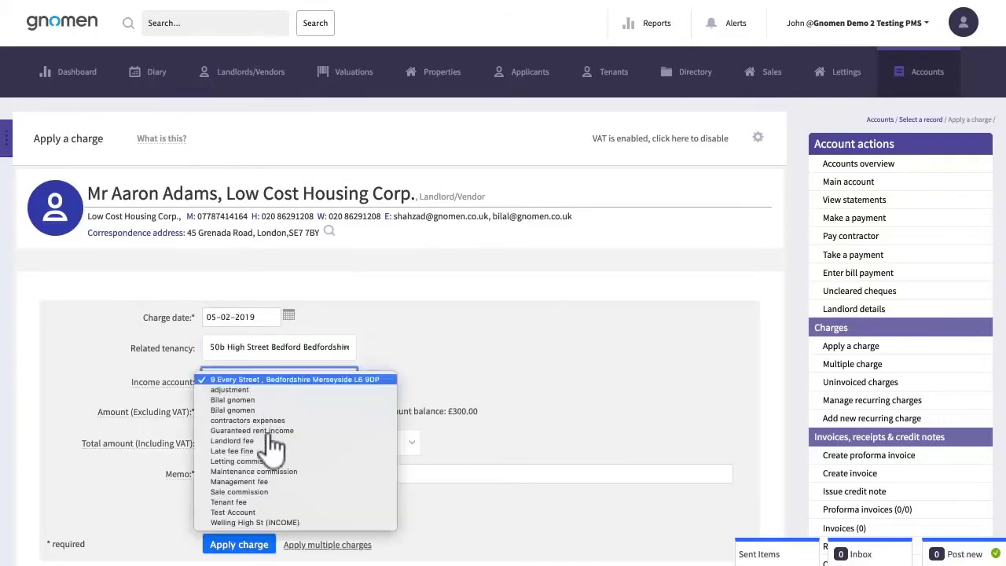
left_click(269, 441)
left_click(279, 411)
type("100")
left_click(363, 455)
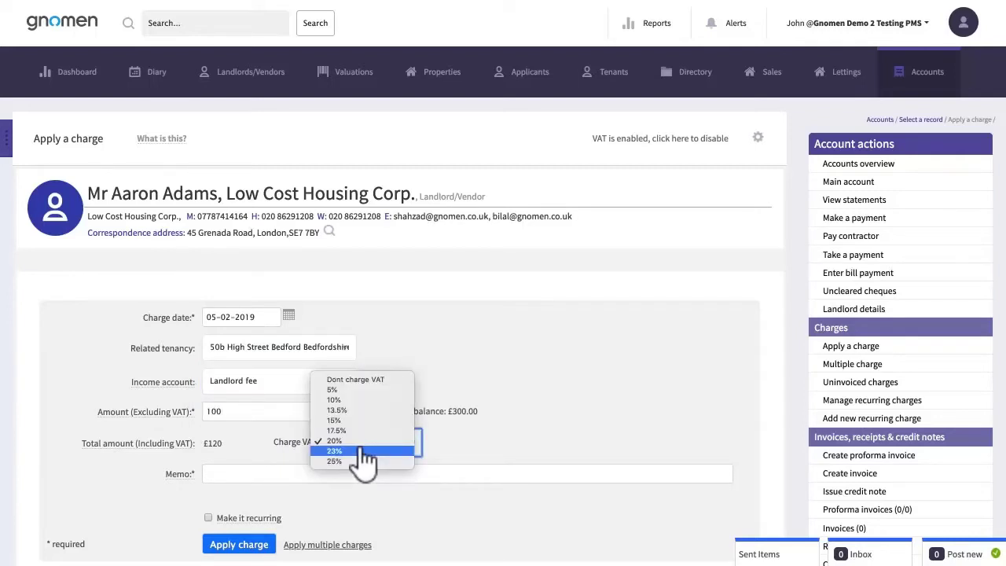
left_click(363, 442)
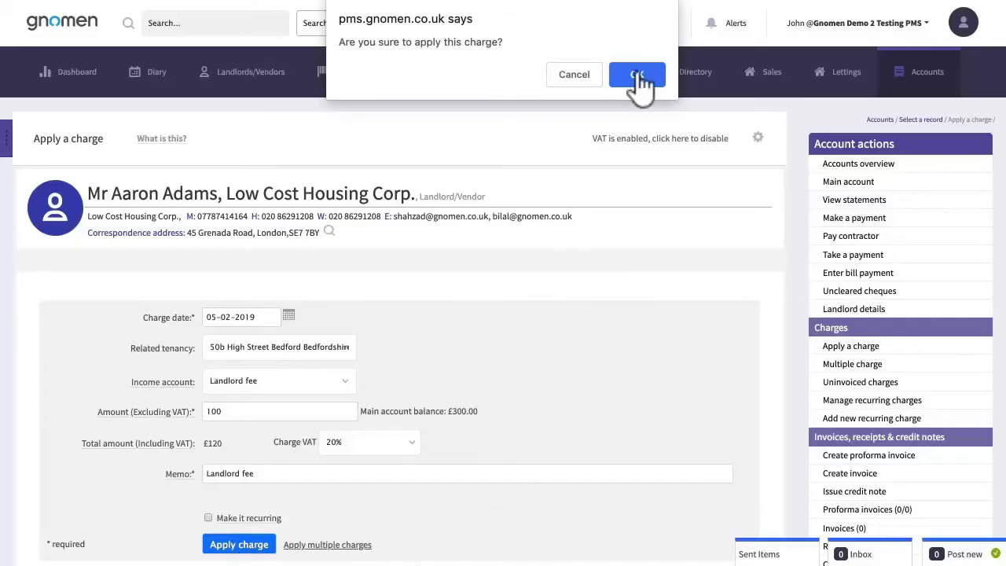
left_click(637, 74)
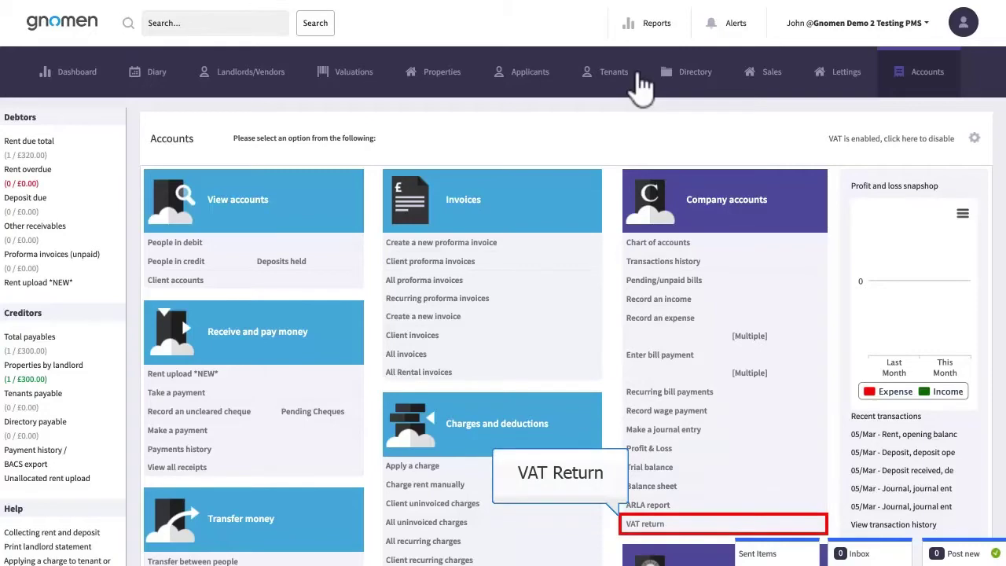
Open the VAT return in the company accounts and view the drill down of its figures.
left_click(652, 528)
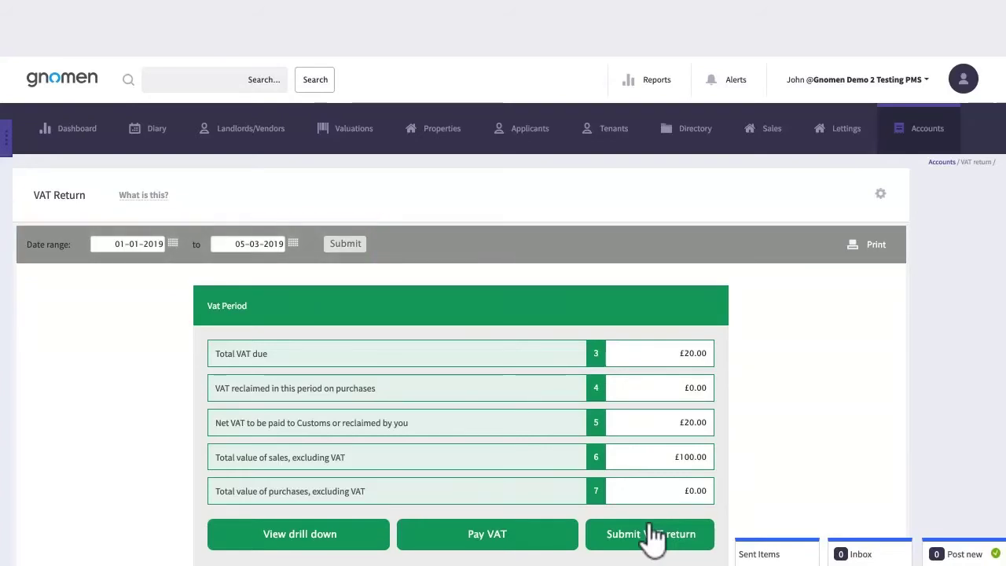
left_click(300, 535)
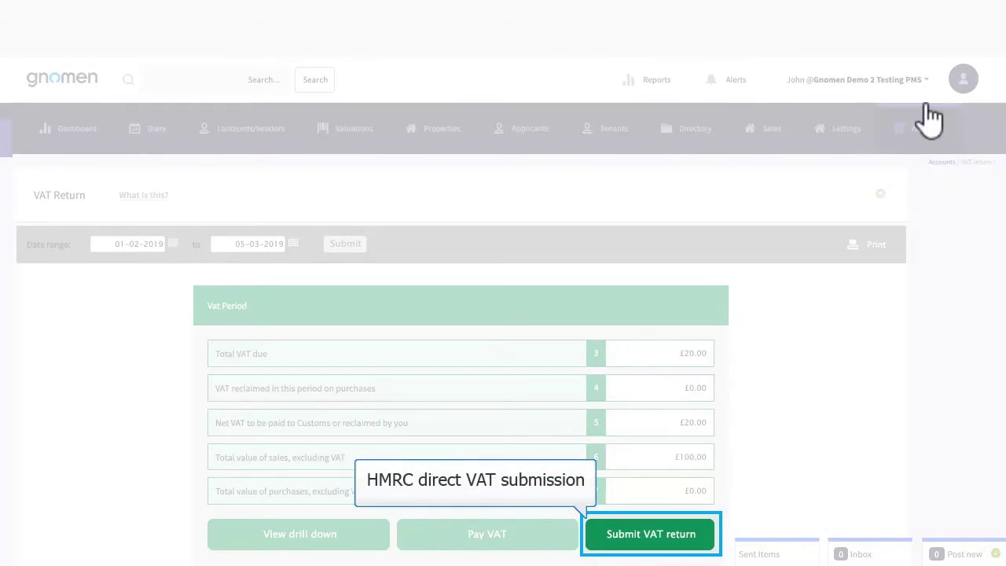
left_click(650, 539)
left_click(778, 197)
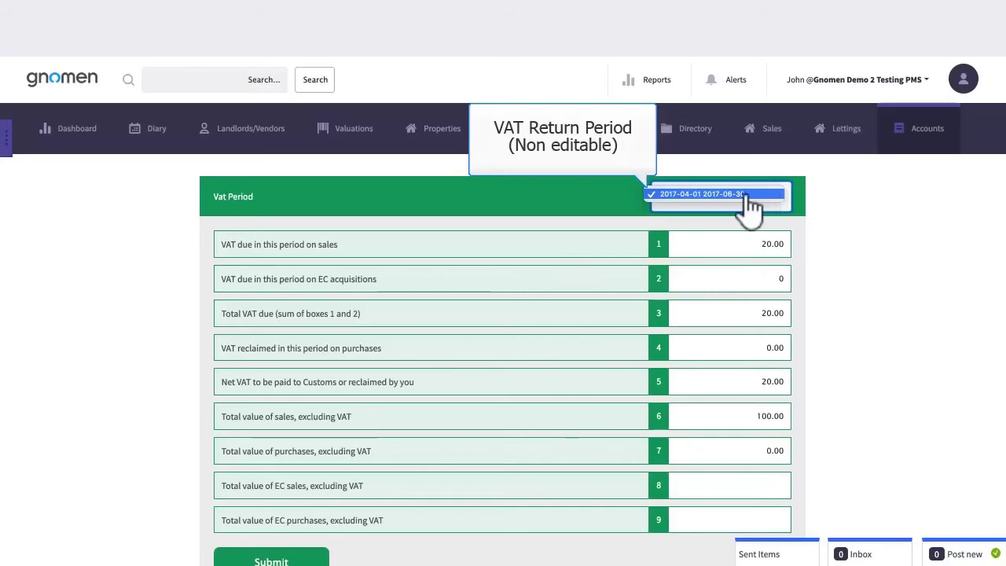
left_click(749, 197)
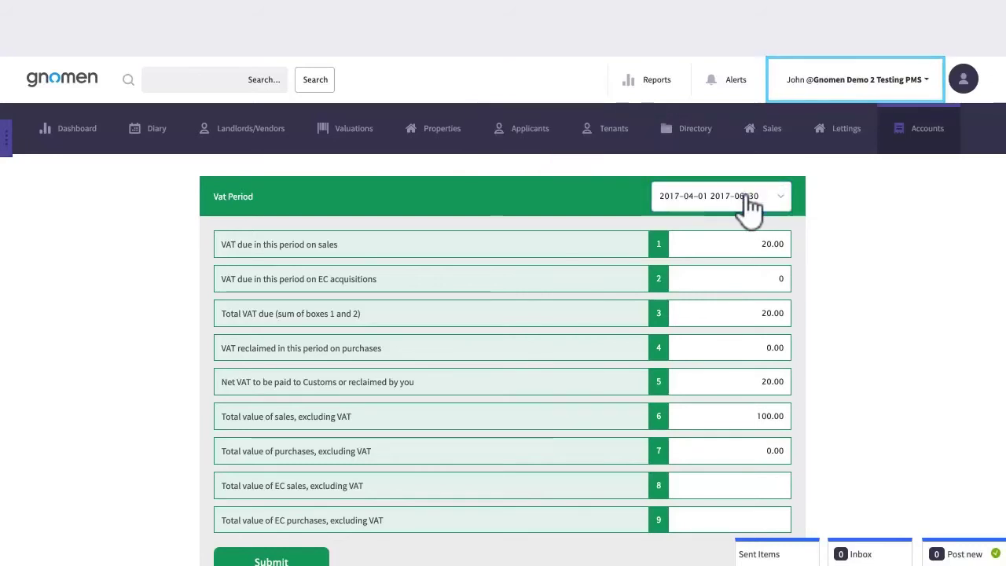
Open the system configuration in the control panel and check the VAT configuration section.
left_click(894, 84)
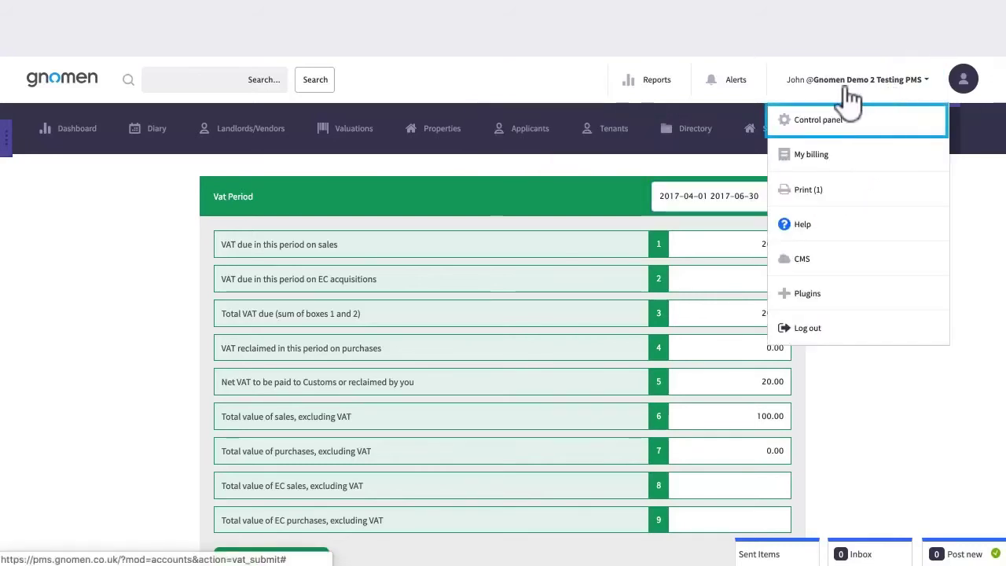
left_click(826, 130)
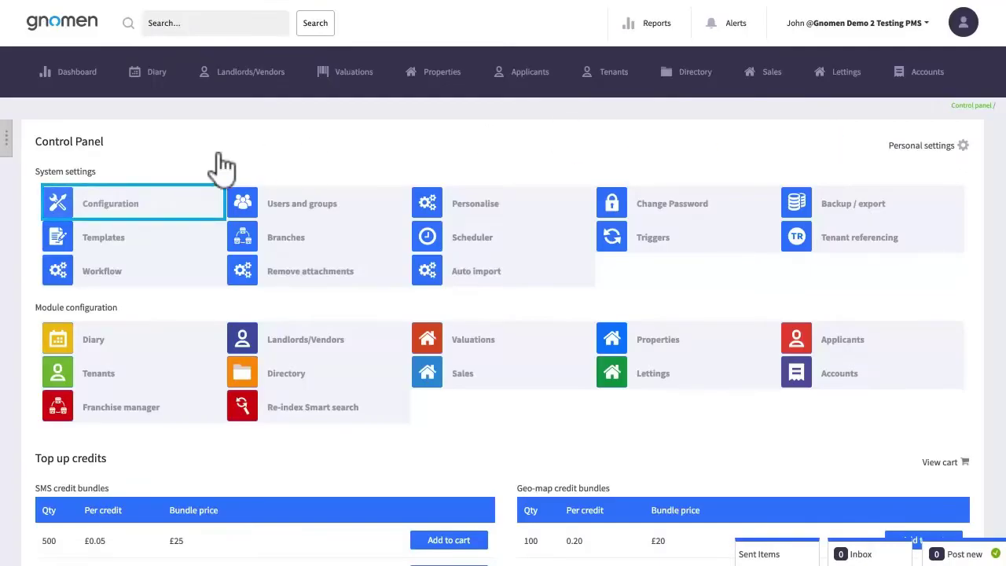
left_click(110, 220)
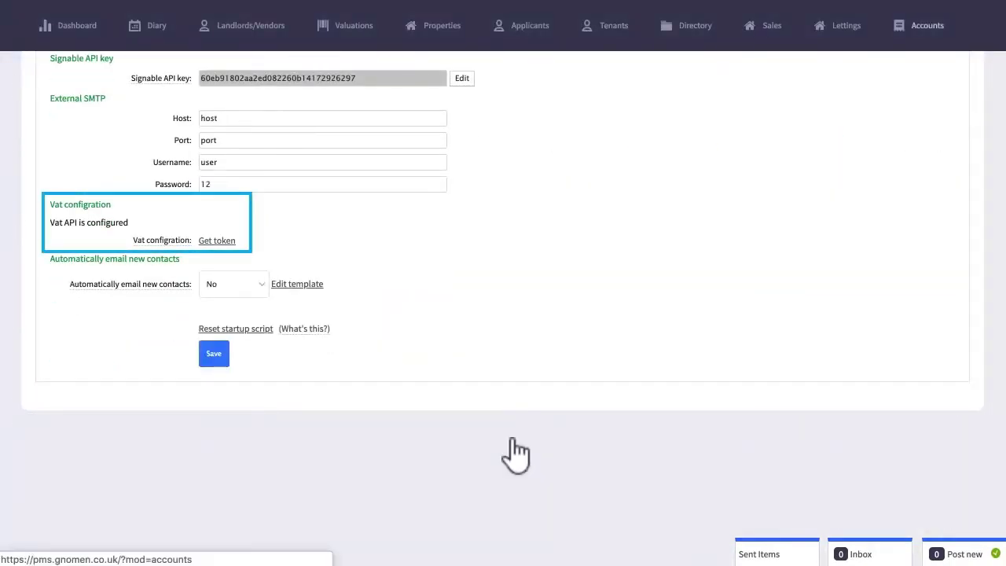
Open the landlord's account from the first managed letting in the lettings list and start issuing a credit note.
left_click(917, 36)
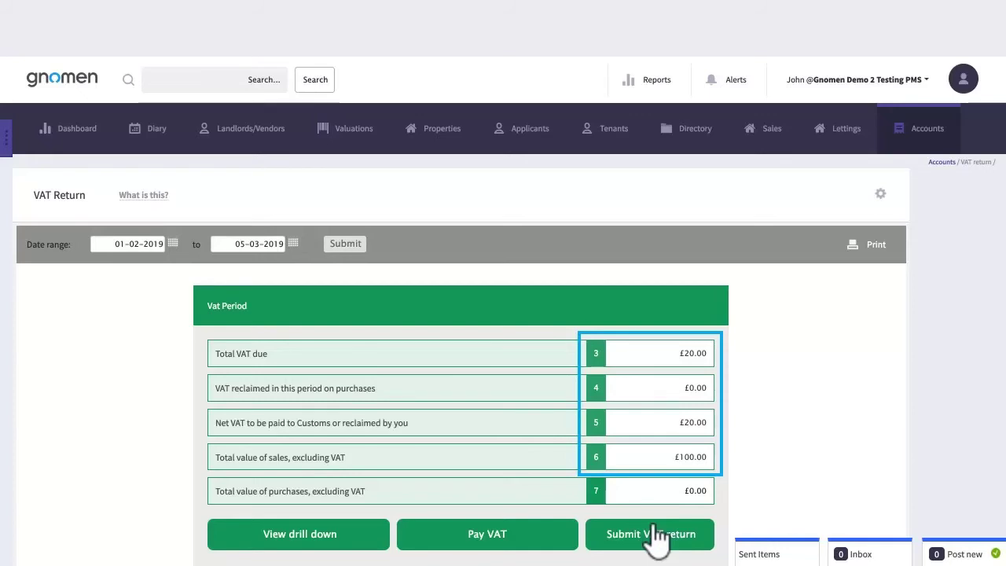
left_click(838, 146)
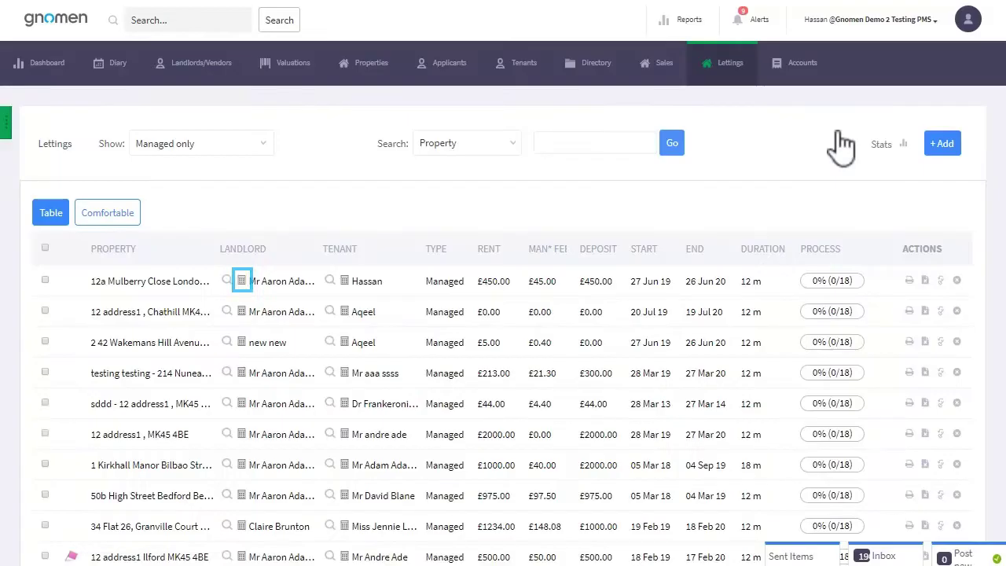
left_click(242, 281)
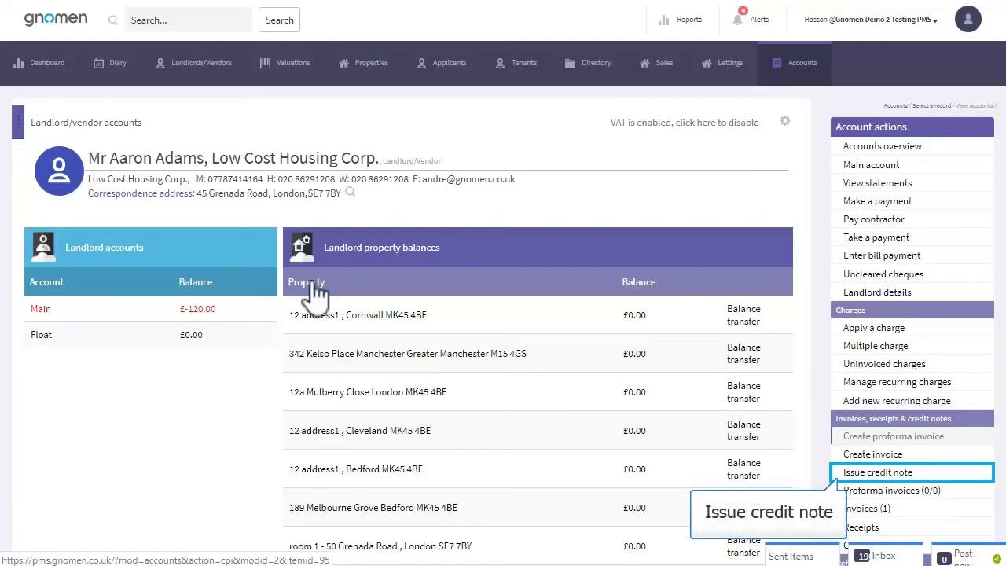
left_click(893, 473)
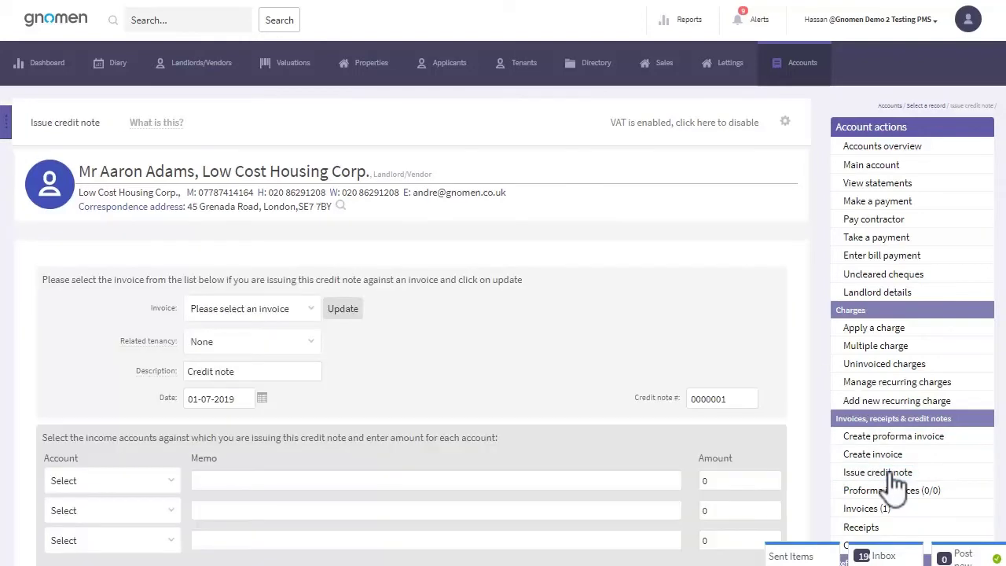
Issue a credit note against the landlord's £120.00 invoice, with the matching property's tenancy as the related tenancy.
left_click(247, 311)
left_click(259, 343)
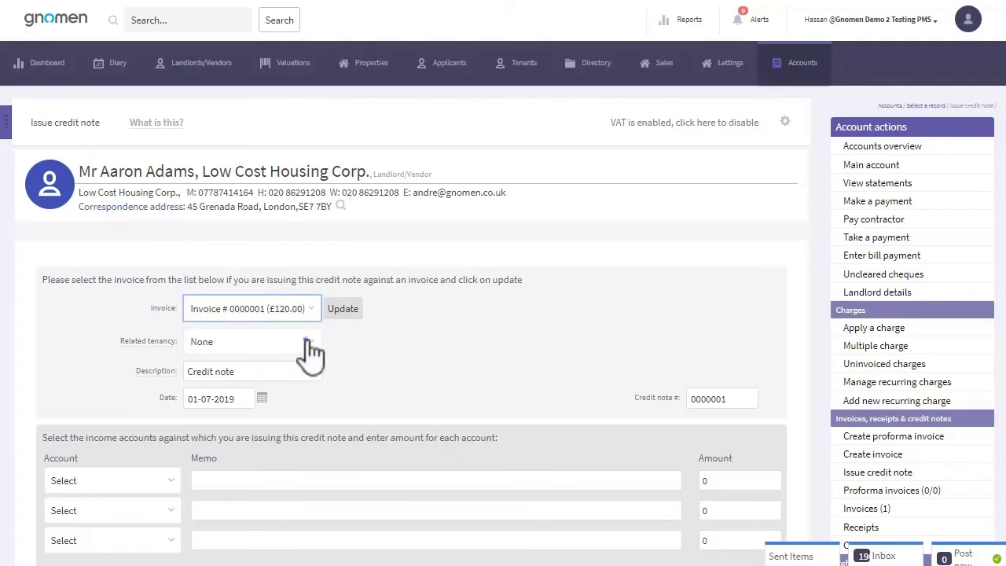
left_click(309, 342)
left_click(317, 547)
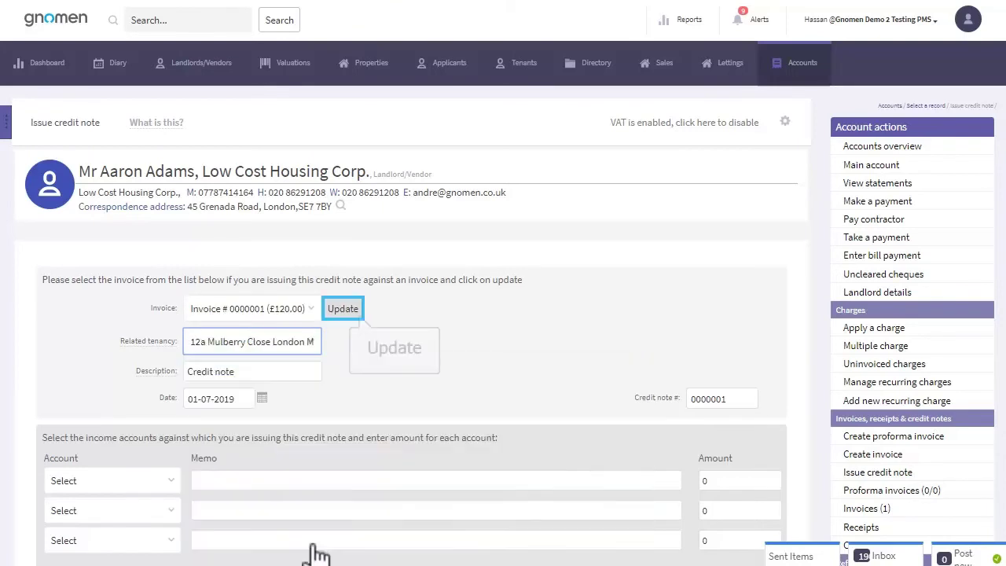
left_click(343, 308)
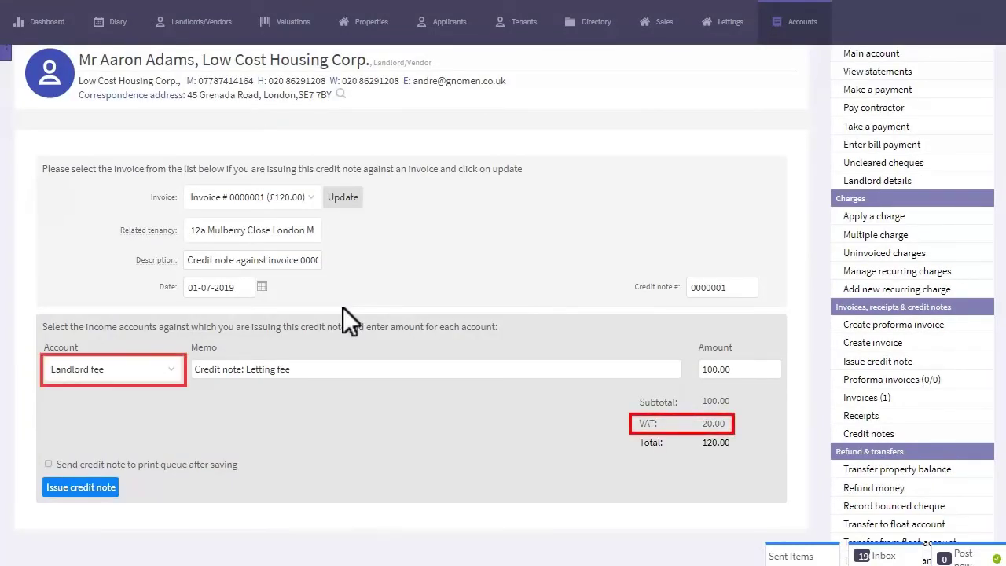
left_click(77, 488)
left_click(581, 52)
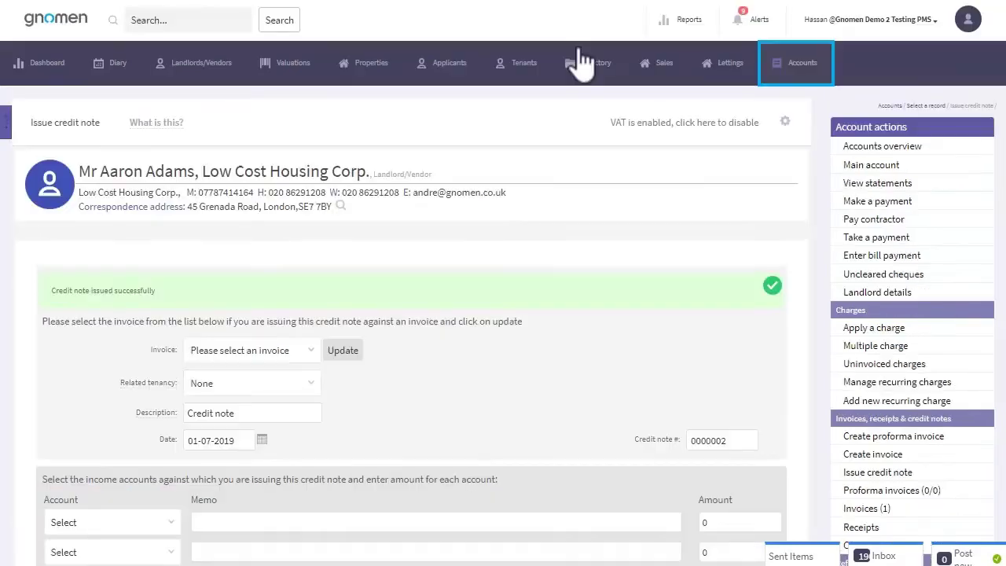
Open the VAT return in the company accounts to check its figures with the credit note included.
left_click(799, 71)
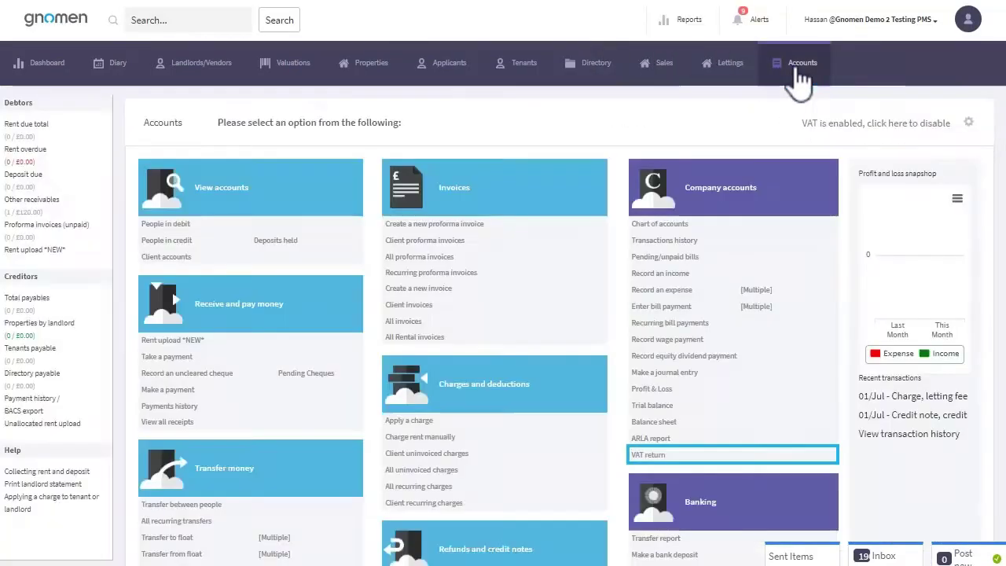
left_click(651, 456)
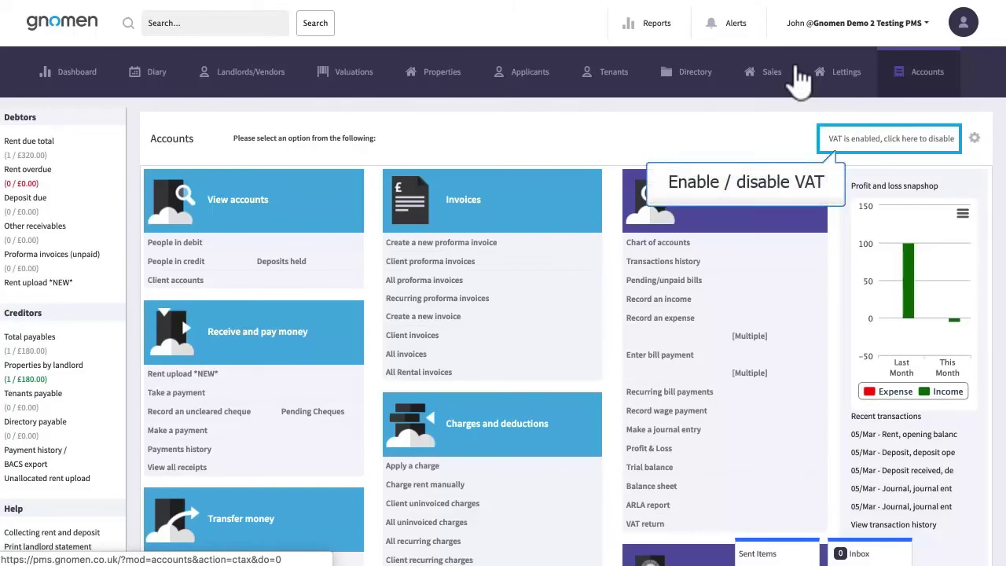
Disable VAT for the accounts module and enable it again.
left_click(873, 141)
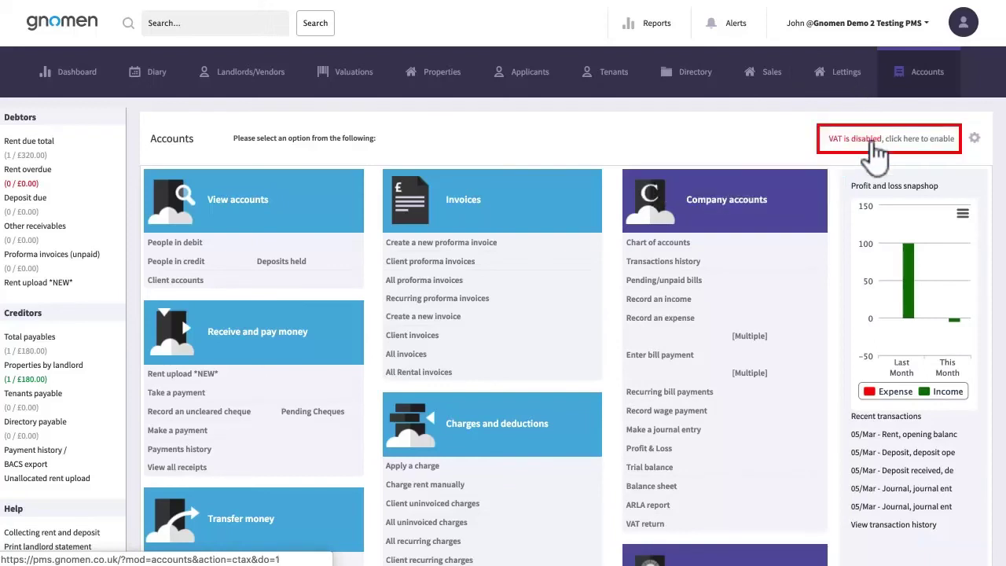
left_click(927, 145)
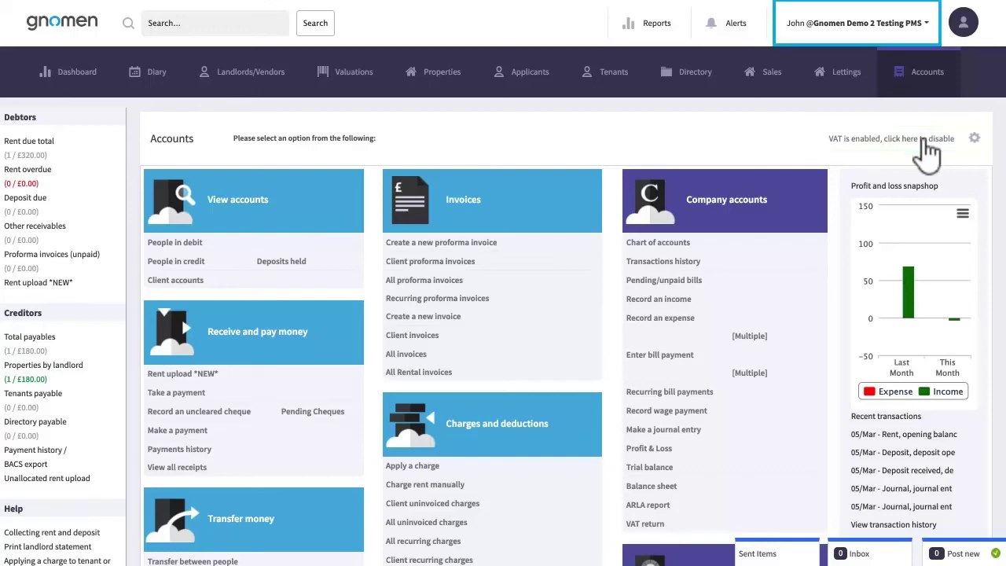
Open the users and groups settings in the control panel and go to the list of groups.
left_click(895, 26)
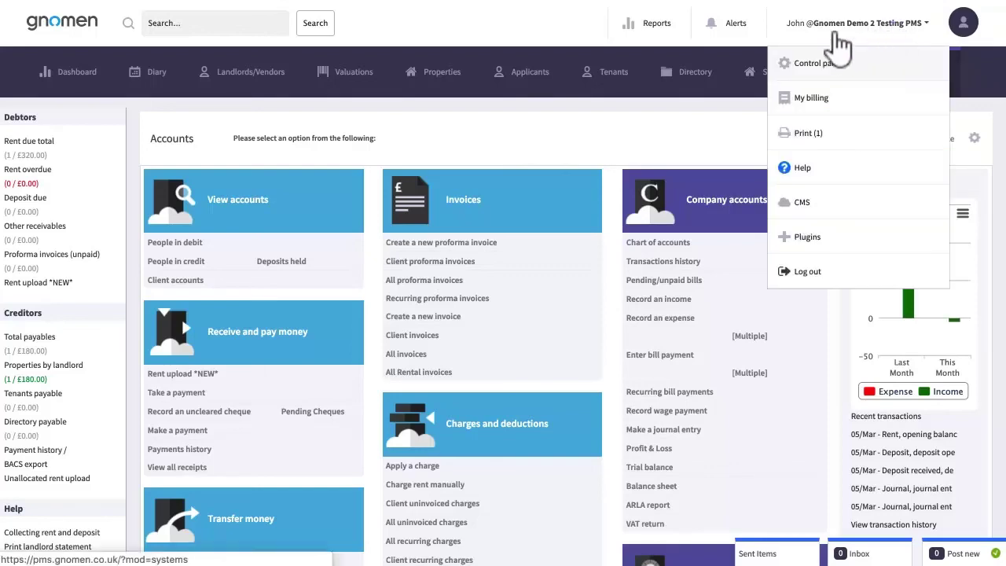
left_click(817, 69)
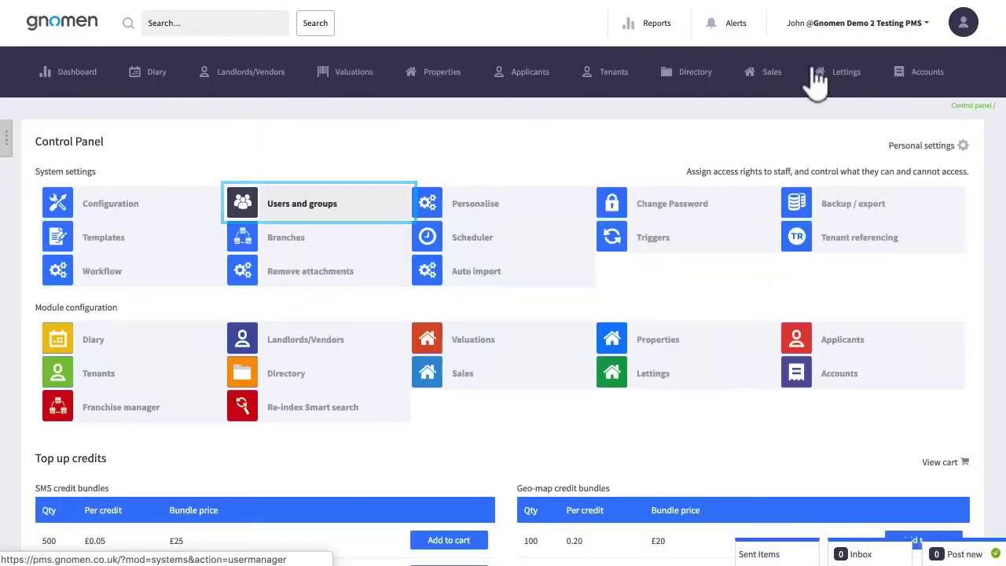
left_click(308, 222)
scroll(472, 349, "down", 15)
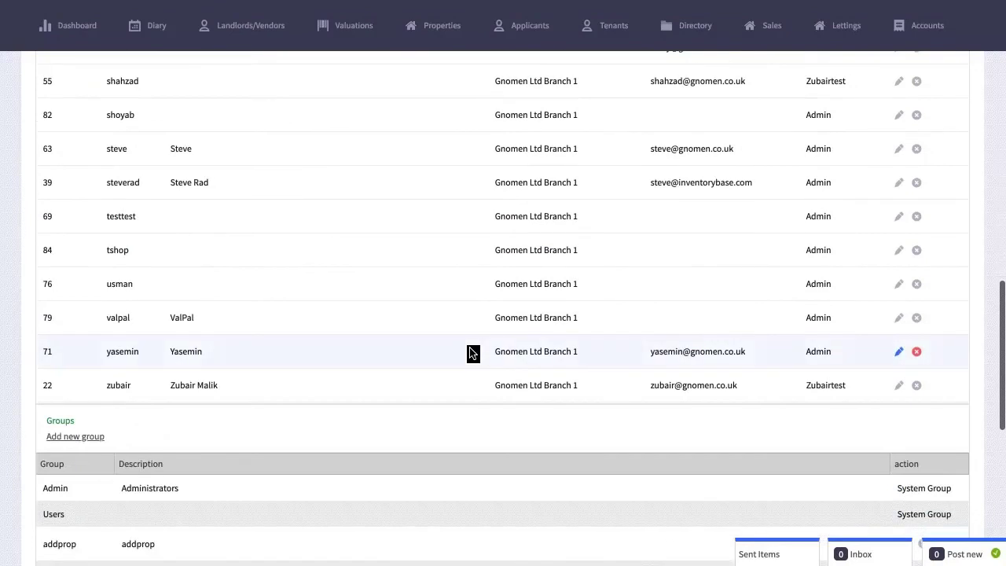